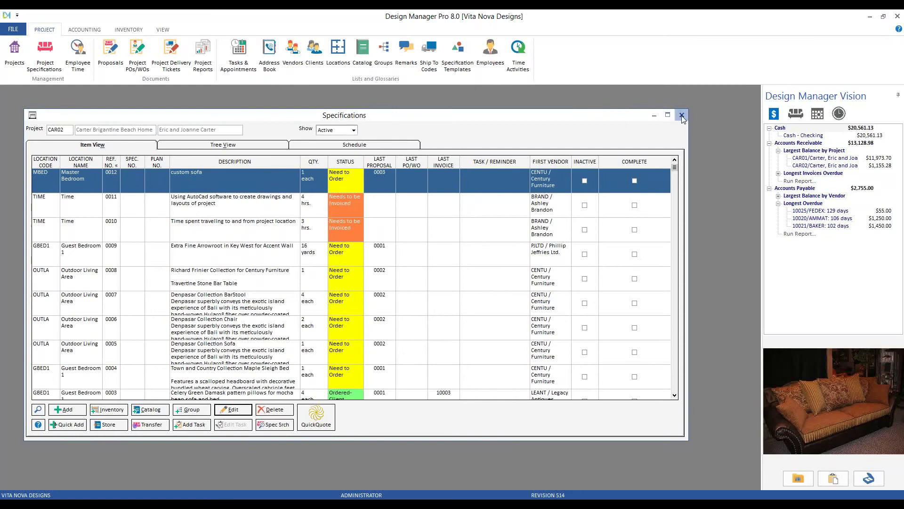
- Close the specifications and bring up the Purchase and Work Orders window, choosing project CAR02
{"action": "left_click", "coordinate": [681, 115]}
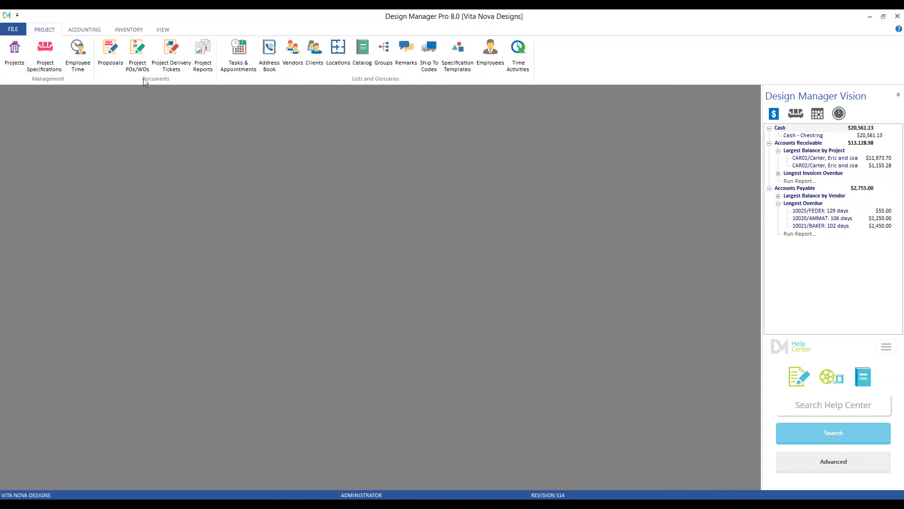
{"action": "left_click", "coordinate": [139, 49]}
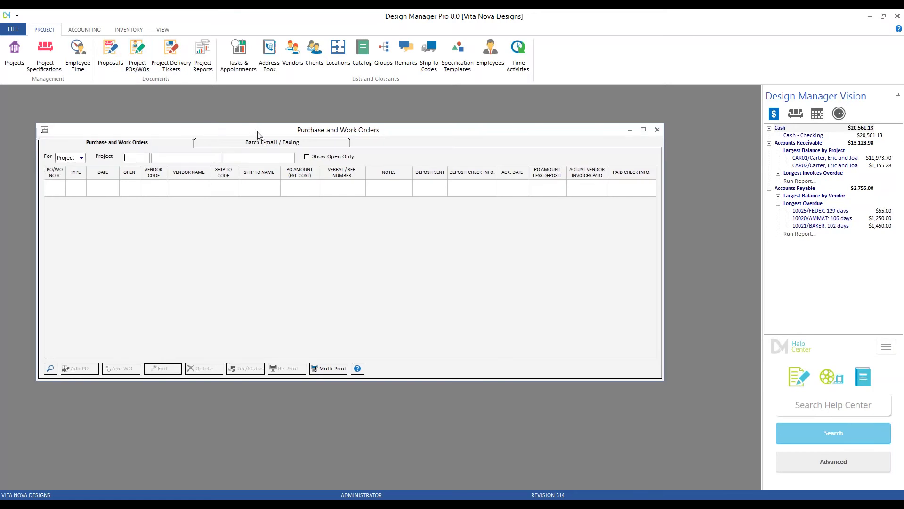
{"action": "left_click_drag", "start_coordinate": [258, 135], "coordinate": [281, 157]}
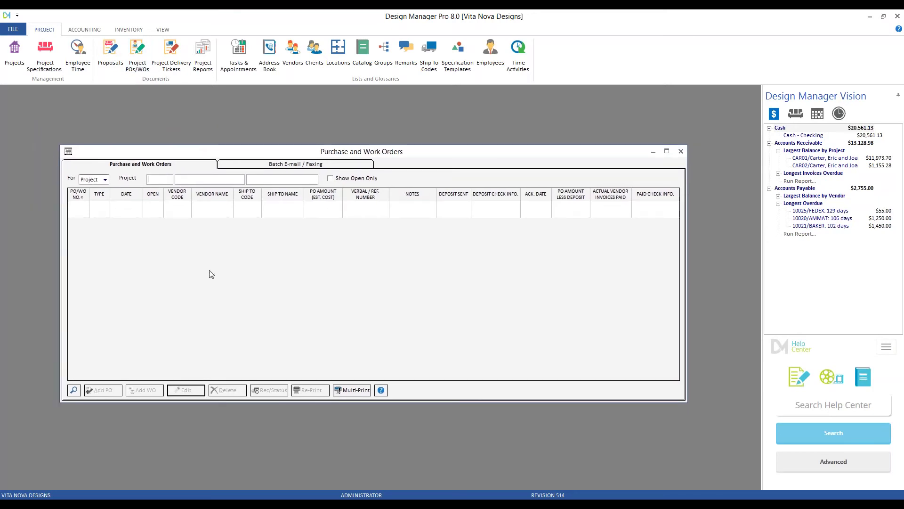
{"action": "key", "text": "Return"}
{"action": "key", "text": "Down"}
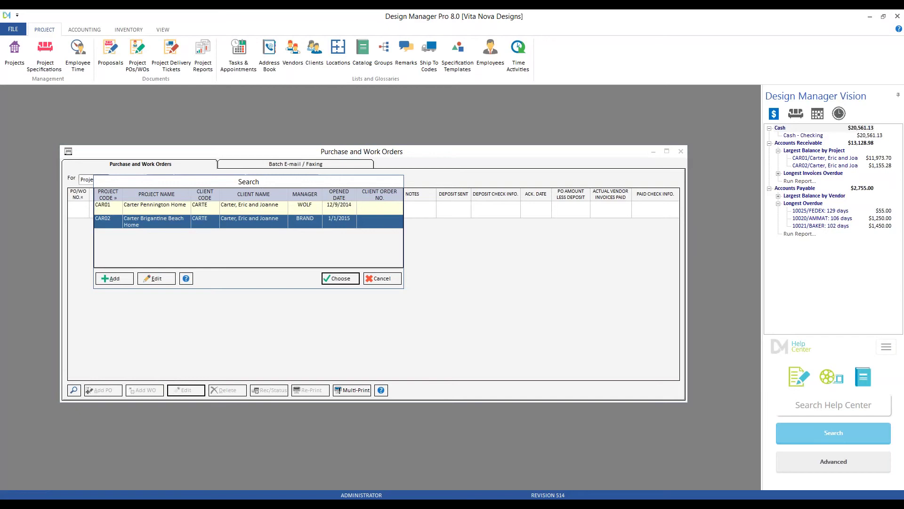
{"action": "key", "text": "Return"}
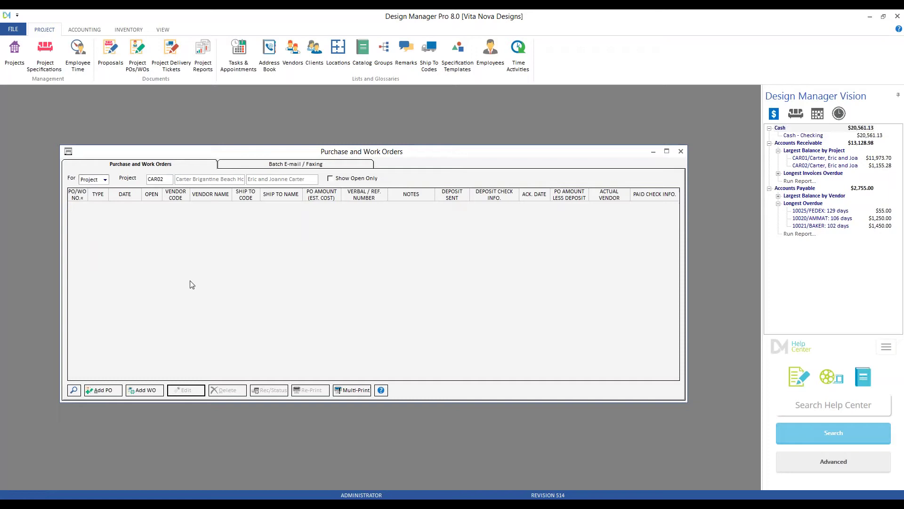
- Add a PO and tag items 0012/001, 0012/002 and 0012/003 (sofa frame, fabric, trim) for ordering
{"action": "left_click", "coordinate": [113, 392]}
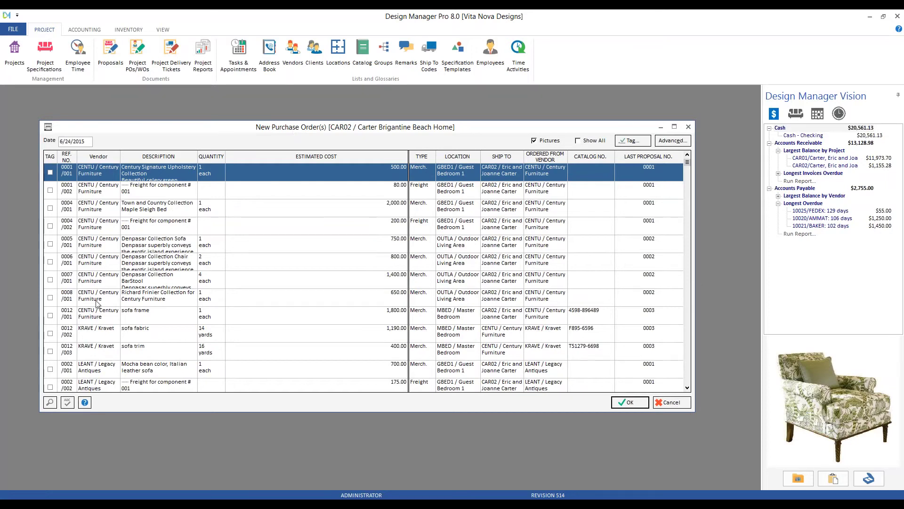
{"action": "left_click", "coordinate": [159, 318]}
{"action": "left_click", "coordinate": [154, 328]}
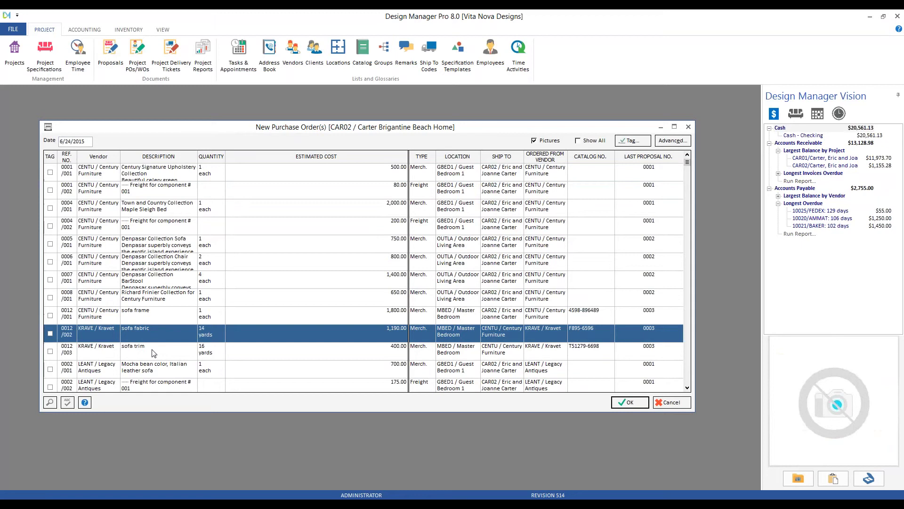
{"action": "left_click", "coordinate": [155, 322]}
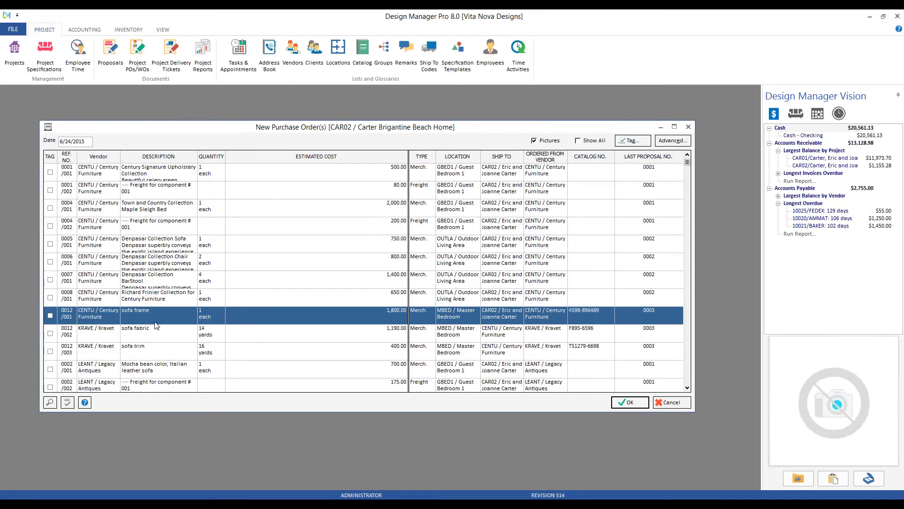
{"action": "left_click", "coordinate": [155, 322]}
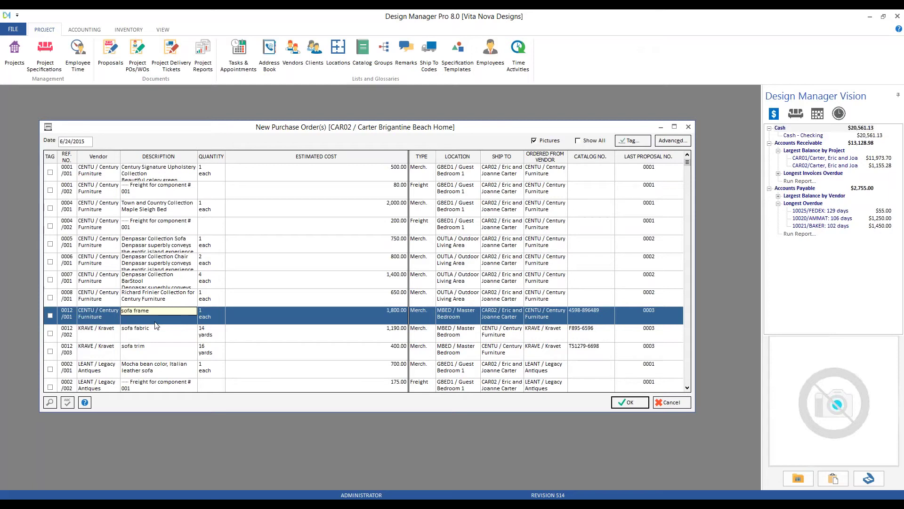
{"action": "left_click", "coordinate": [50, 315]}
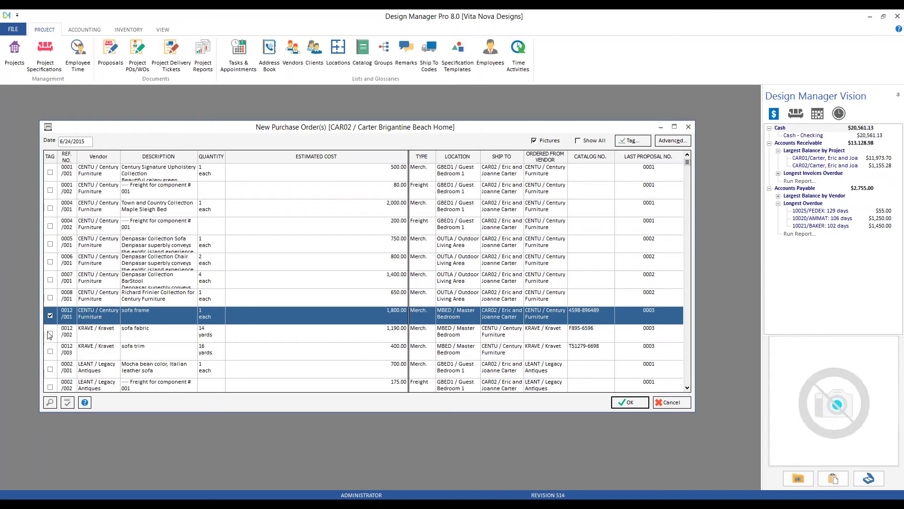
{"action": "left_click", "coordinate": [50, 335]}
{"action": "left_click", "coordinate": [50, 351]}
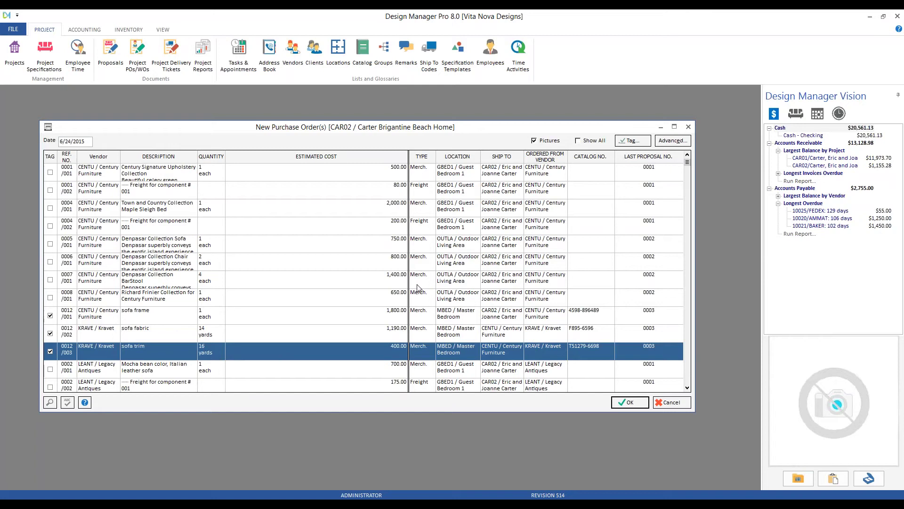
- Generate CAR02-0001 (Century via Yellow) and CAR02-0002 (Kravet via UPS), then select CAR02-0002
{"action": "left_click", "coordinate": [634, 403]}
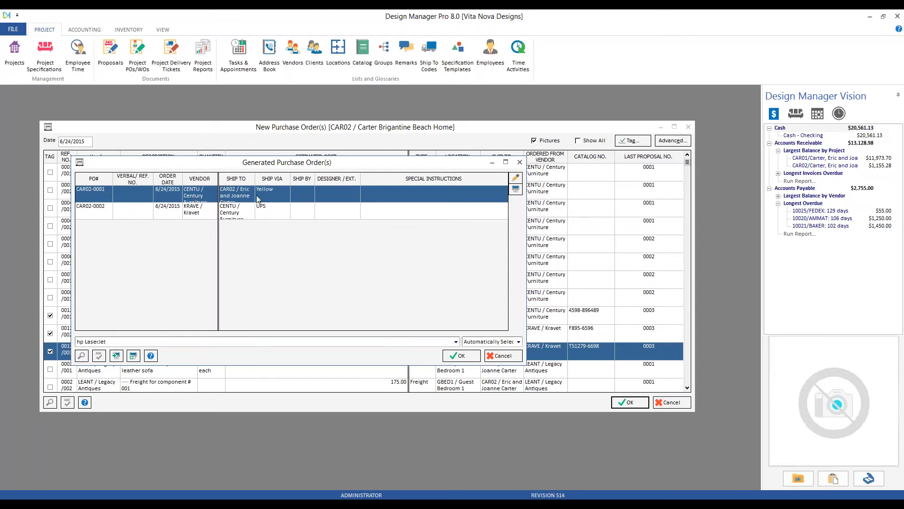
{"action": "key", "text": "Down"}
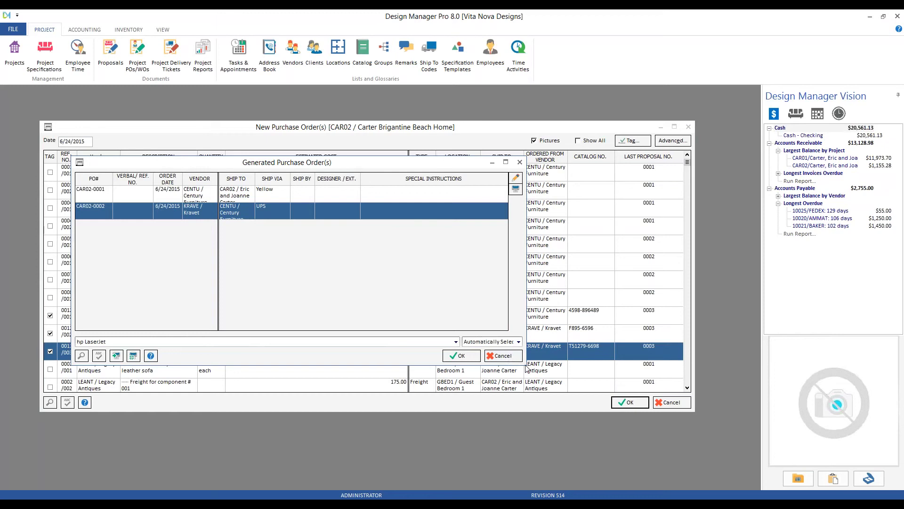
{"action": "left_click_drag", "start_coordinate": [527, 368], "coordinate": [610, 413]}
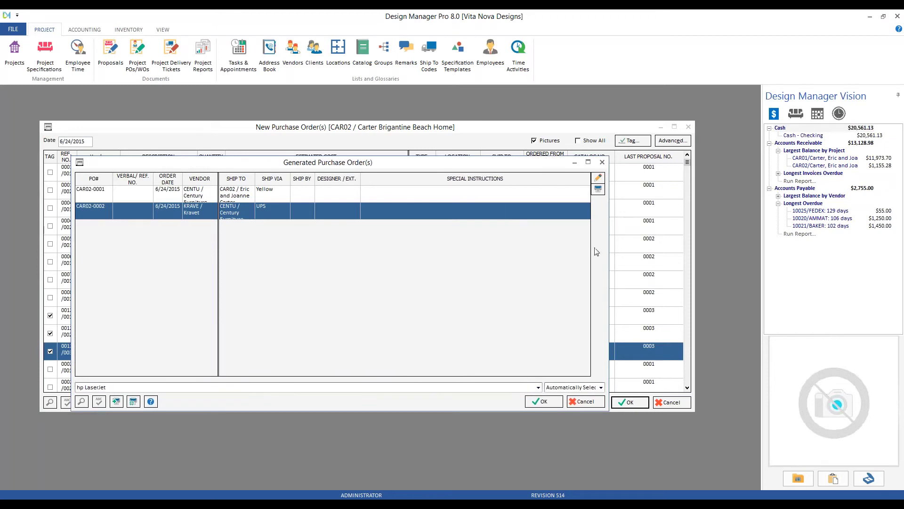
- Change CAR02-0002's Ship Via from UPS to Best Way and its ship-by date to 7/2/2015
{"action": "left_click", "coordinate": [599, 179]}
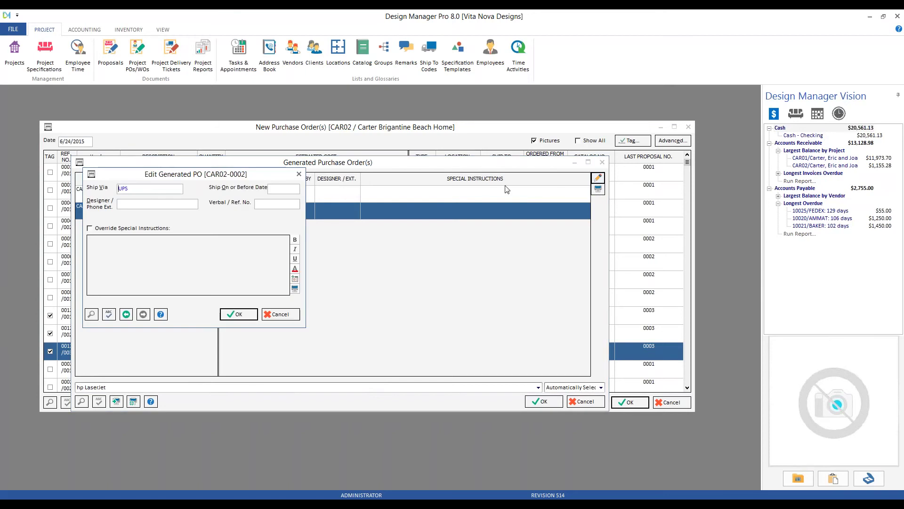
{"action": "left_click_drag", "start_coordinate": [217, 179], "coordinate": [353, 219]}
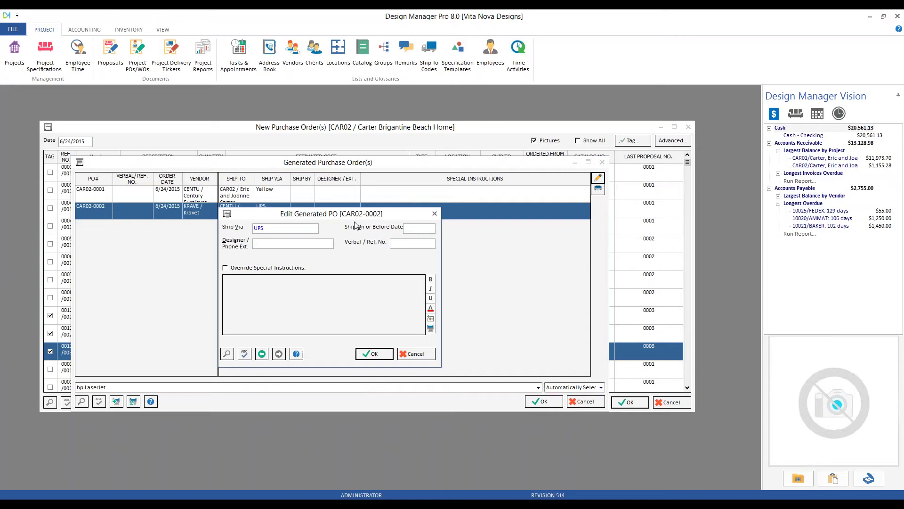
{"action": "left_click_drag", "start_coordinate": [267, 228], "coordinate": [224, 227]}
{"action": "type", "text": "Best Way"}
{"action": "key", "text": "F4"}
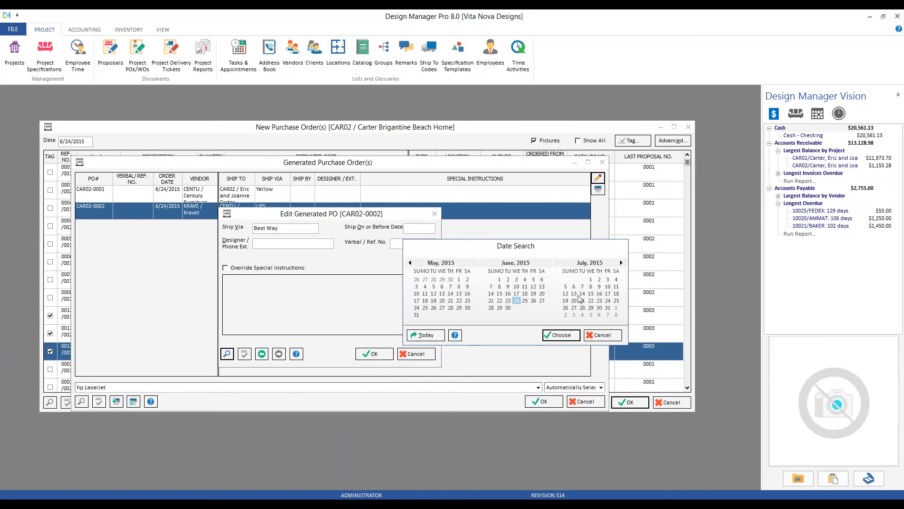
{"action": "left_click", "coordinate": [607, 279]}
{"action": "left_click", "coordinate": [599, 280]}
{"action": "left_click", "coordinate": [560, 335]}
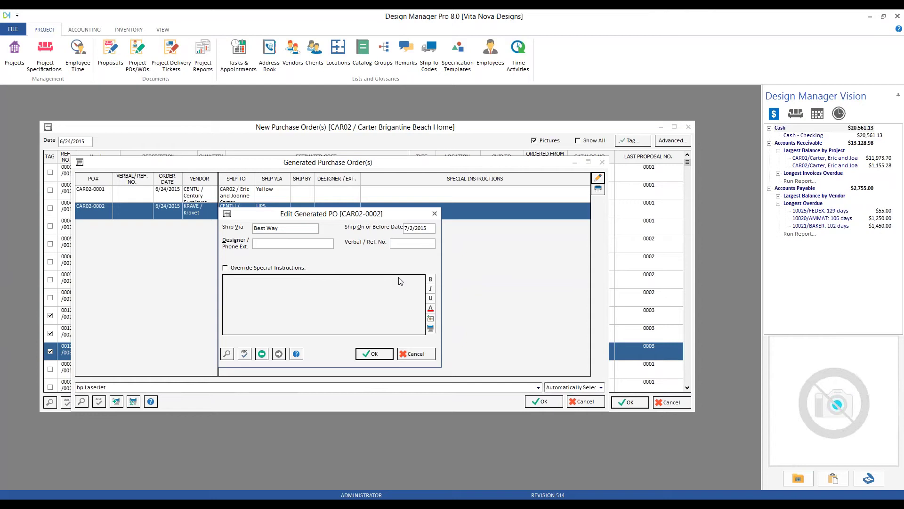
- Enter the designer's name and phone extension, and set the reference number to fab/trim
{"action": "type", "text": "brad x1234"}
{"action": "type", "text": "far"}
{"action": "key", "text": "BackSpace"}
{"action": "type", "text": "b/trim"}
- Override the special instructions with 'Don't forget to ship to Century!' and save the order
{"action": "left_click", "coordinate": [295, 267]}
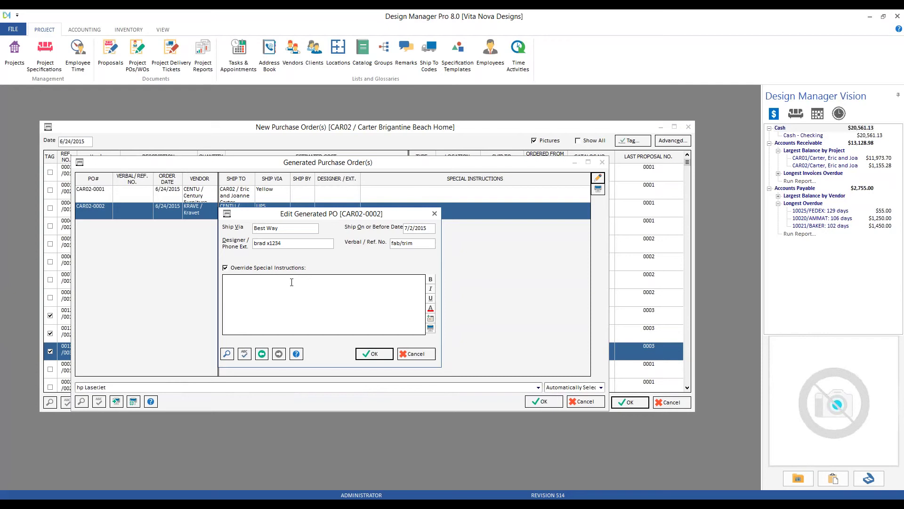
{"action": "type", "text": "Don't forget to ship to Century!"}
{"action": "left_click", "coordinate": [372, 354]}
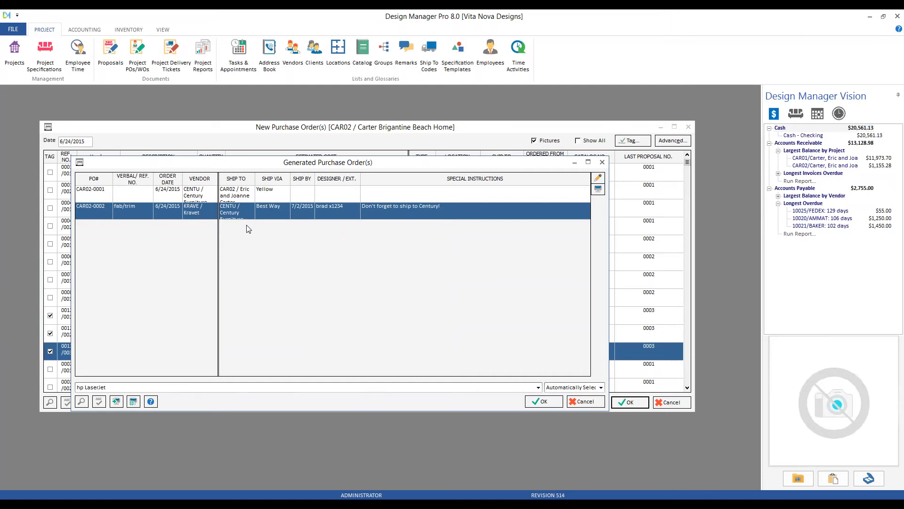
{"action": "left_click", "coordinate": [551, 404]}
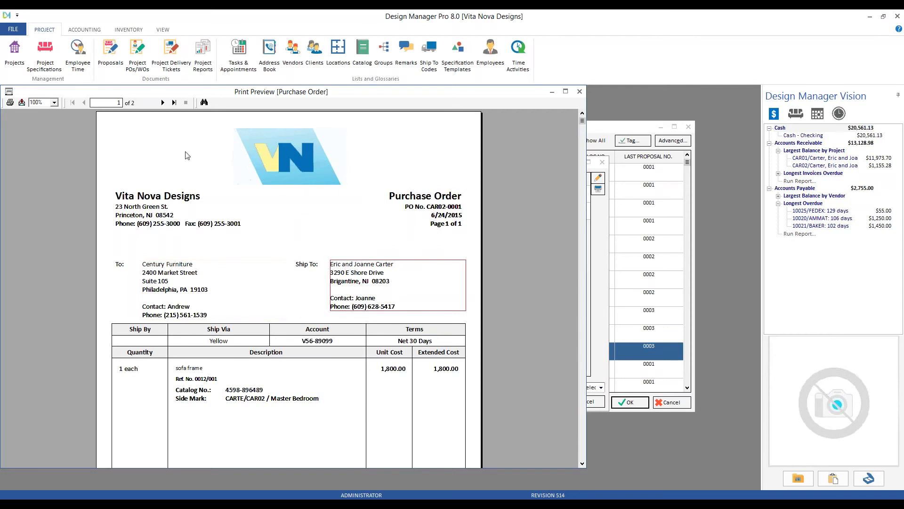
{"action": "scroll", "coordinate": [229, 225], "scroll_direction": "down", "scroll_amount": 3}
{"action": "scroll", "coordinate": [219, 226], "scroll_direction": "up", "scroll_amount": 2}
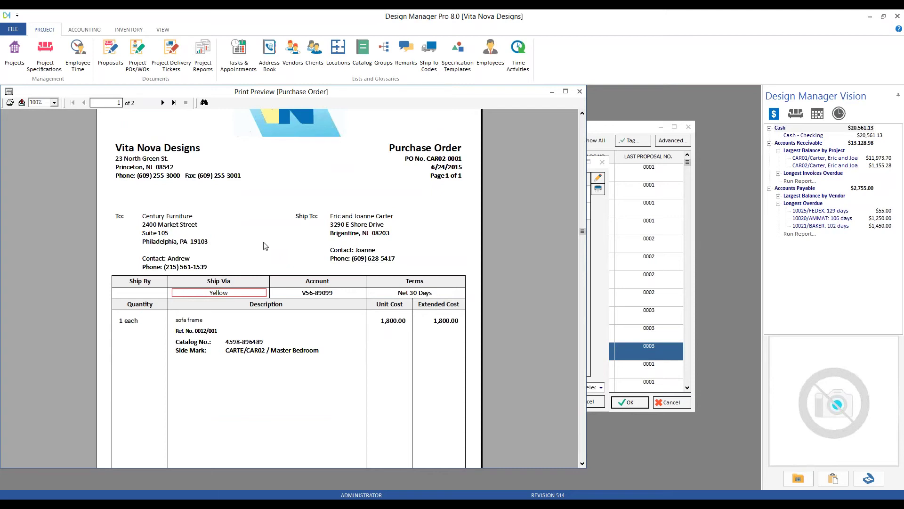
{"action": "left_click", "coordinate": [131, 322]}
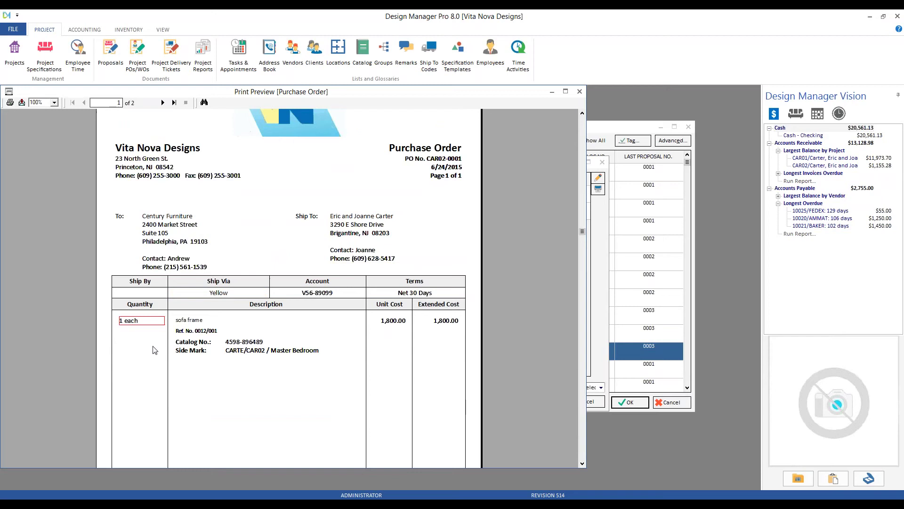
{"action": "key", "text": "Tab"}
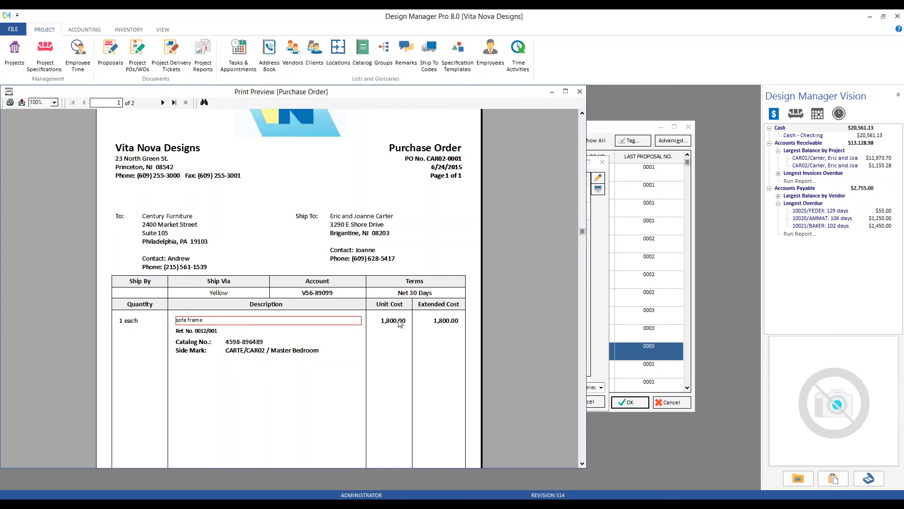
{"action": "scroll", "coordinate": [328, 254], "scroll_direction": "down", "scroll_amount": 3}
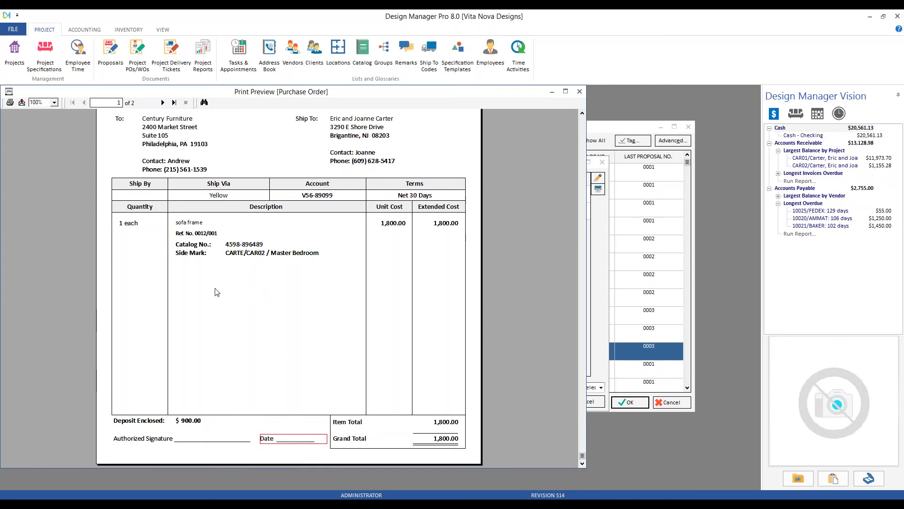
{"action": "scroll", "coordinate": [218, 291], "scroll_direction": "up", "scroll_amount": 3}
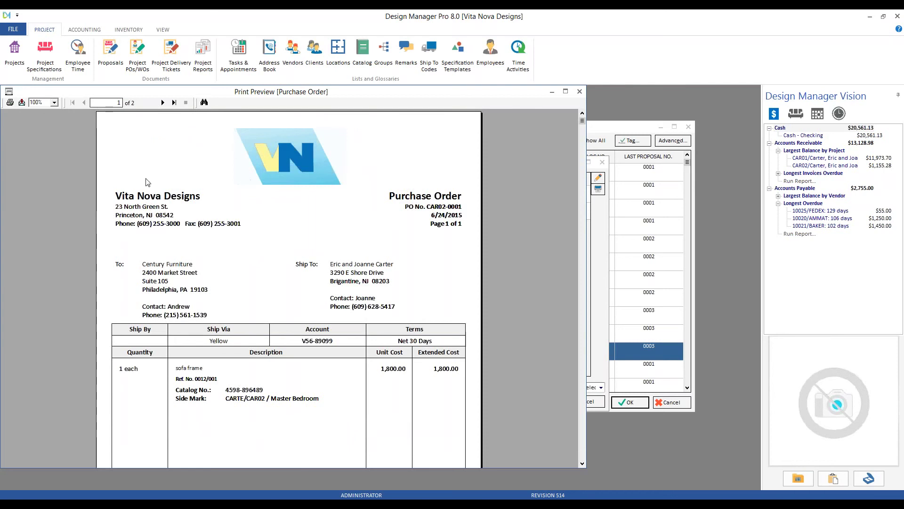
- Page to Kravet PO CAR02-0002 and review 14 yards sofa fabric (1,190.00) and 16 yards trim (400.00)
{"action": "left_click", "coordinate": [162, 103]}
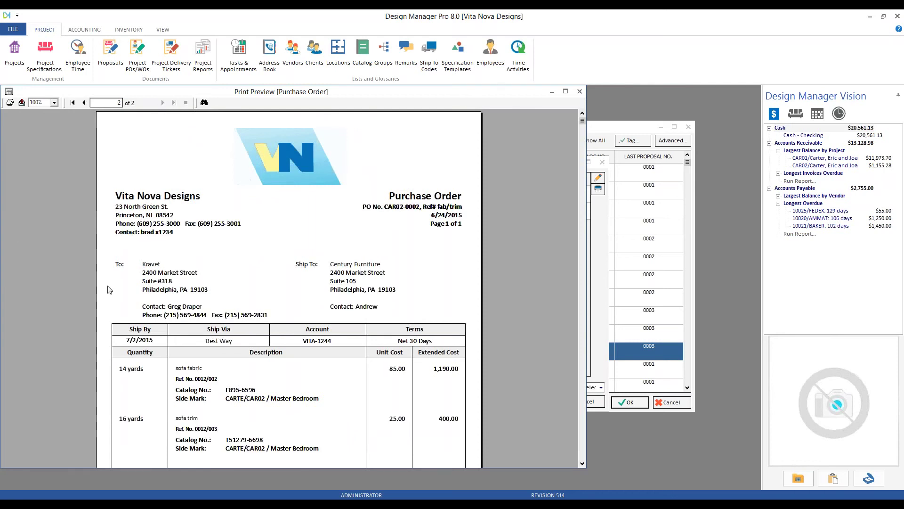
{"action": "left_click", "coordinate": [153, 275]}
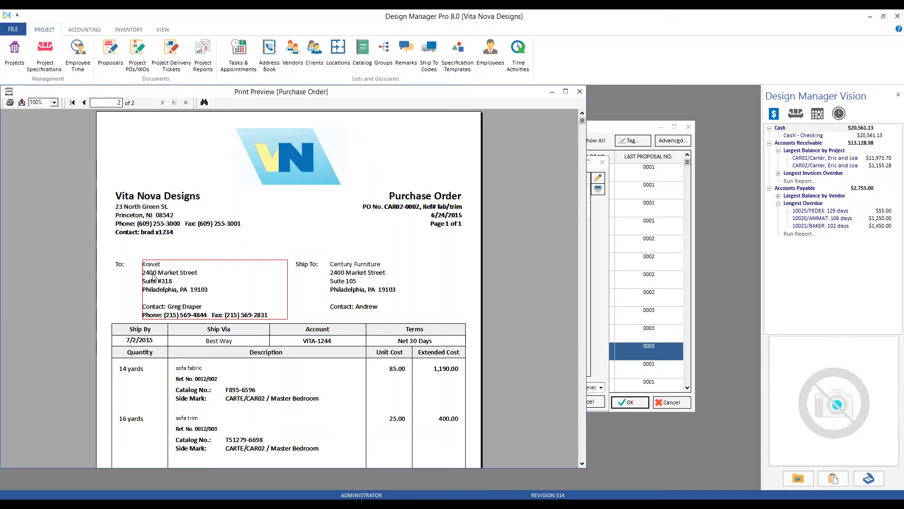
{"action": "left_click", "coordinate": [434, 288]}
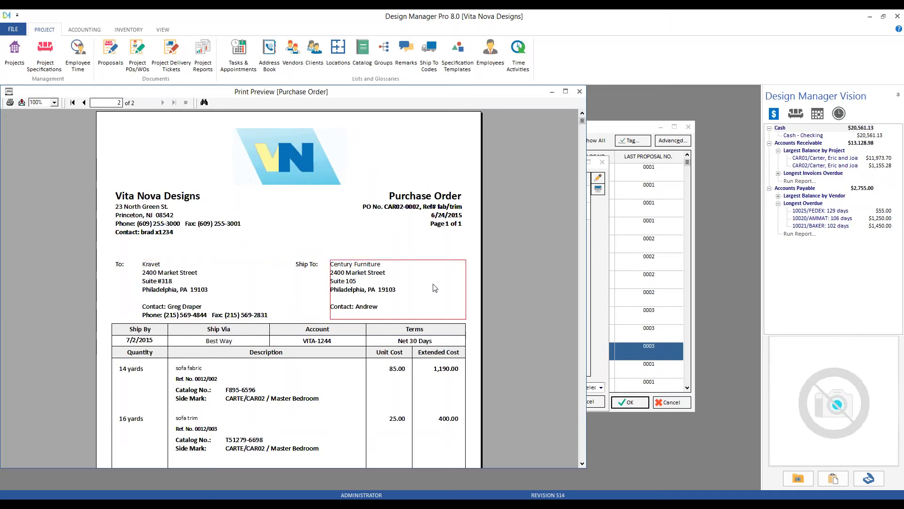
{"action": "left_click", "coordinate": [404, 197]}
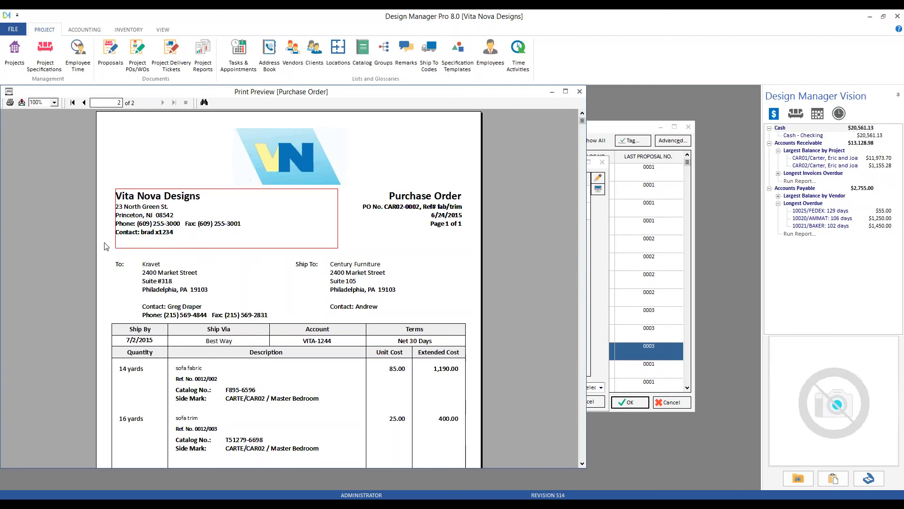
{"action": "scroll", "coordinate": [107, 246], "scroll_direction": "down", "scroll_amount": 3}
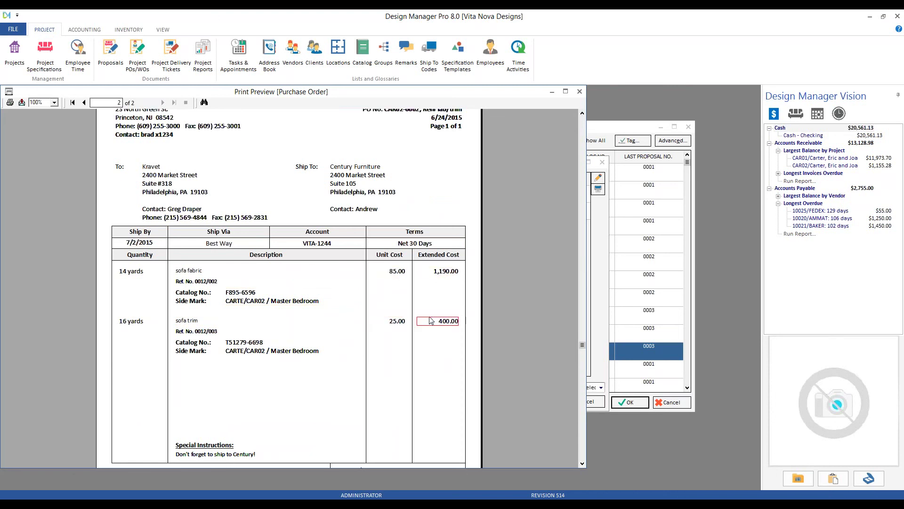
{"action": "scroll", "coordinate": [282, 175], "scroll_direction": "down", "scroll_amount": 2}
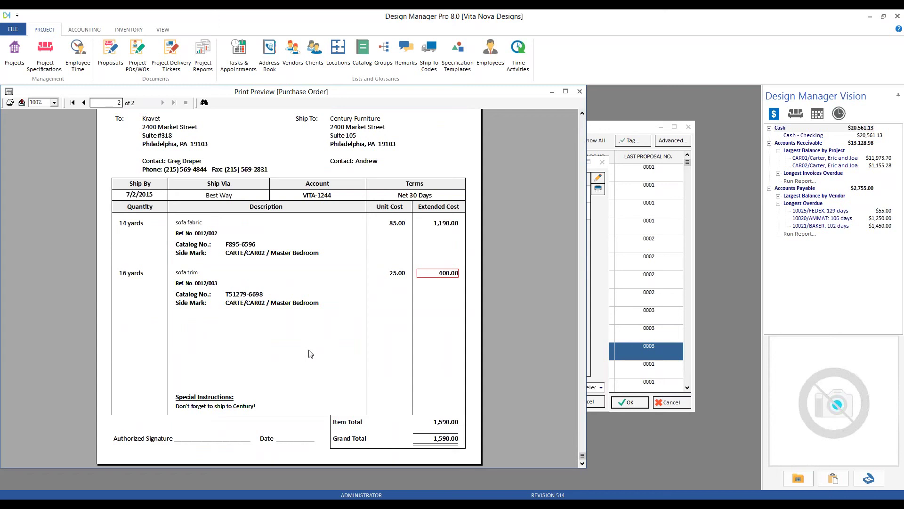
{"action": "left_click", "coordinate": [218, 406]}
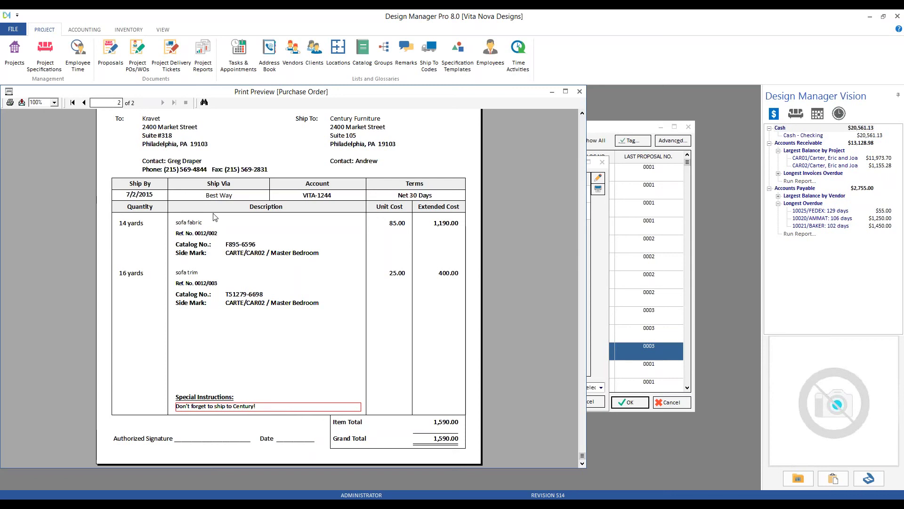
{"action": "scroll", "coordinate": [215, 217], "scroll_direction": "up", "scroll_amount": 3}
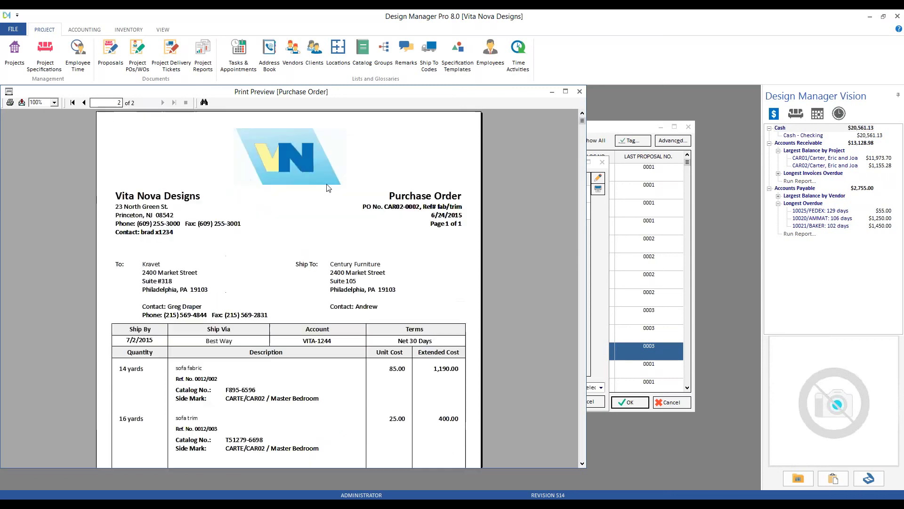
- Close the preview, accept the orders, and review POs 0001 (1,800.00) and 0002 (1,590.00) in the list
{"action": "left_click", "coordinate": [579, 92]}
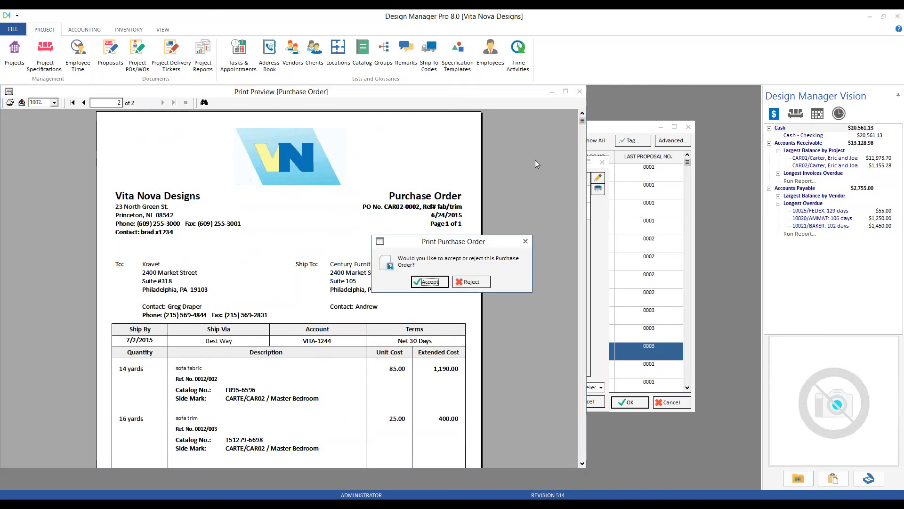
{"action": "left_click", "coordinate": [433, 282]}
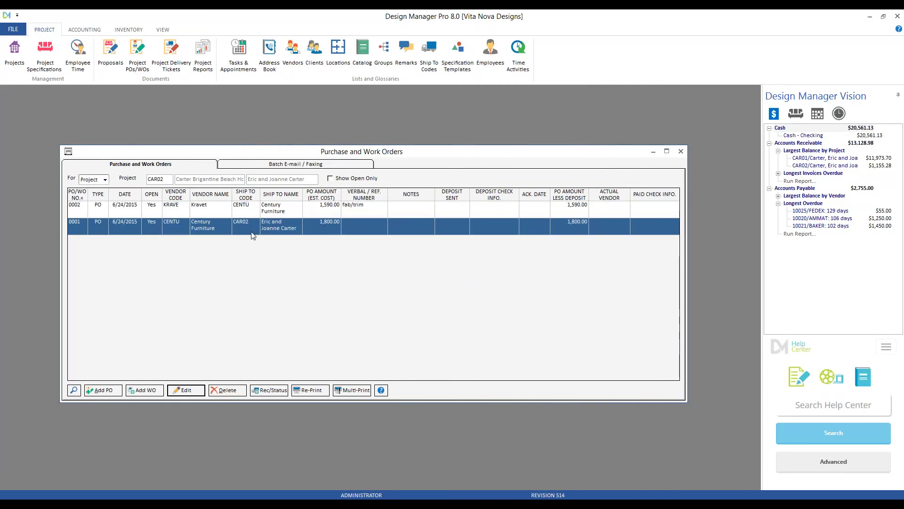
{"action": "left_click", "coordinate": [129, 209]}
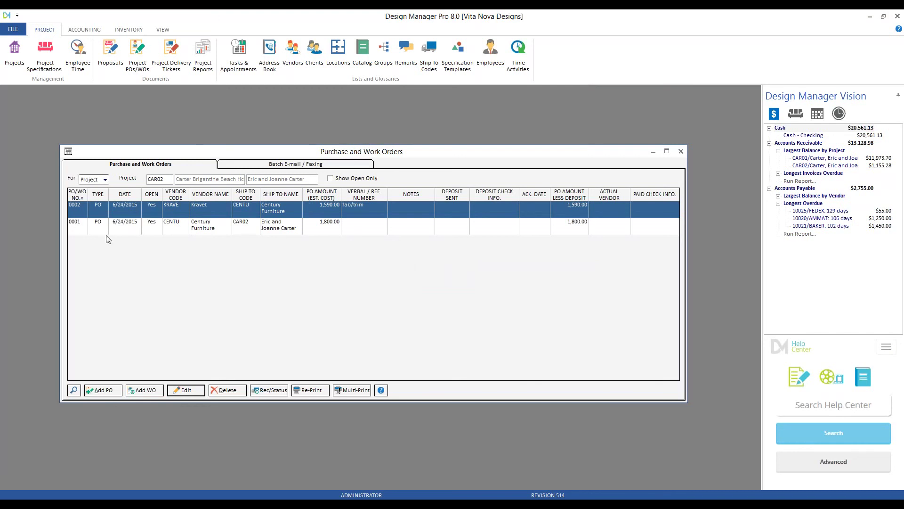
{"action": "left_click", "coordinate": [175, 225]}
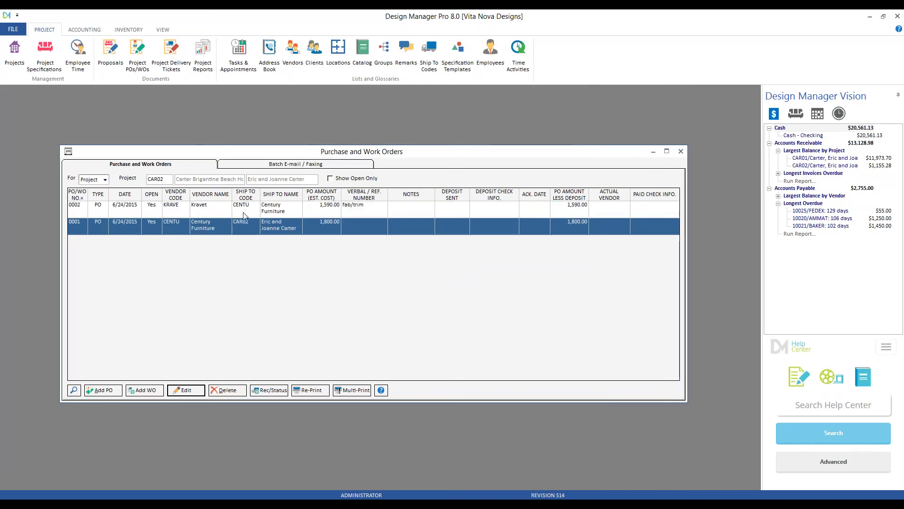
{"action": "left_click", "coordinate": [337, 215]}
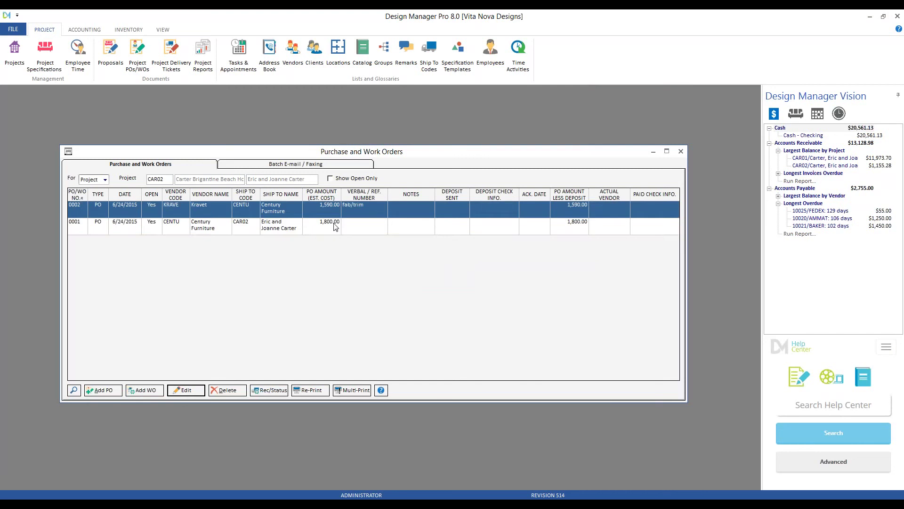
{"action": "left_click", "coordinate": [370, 227]}
{"action": "left_click", "coordinate": [371, 215]}
- Reopen CAR02's Specifications list sorted by REF. NO. descending to see the sofa marked Ordered
{"action": "left_click", "coordinate": [681, 151]}
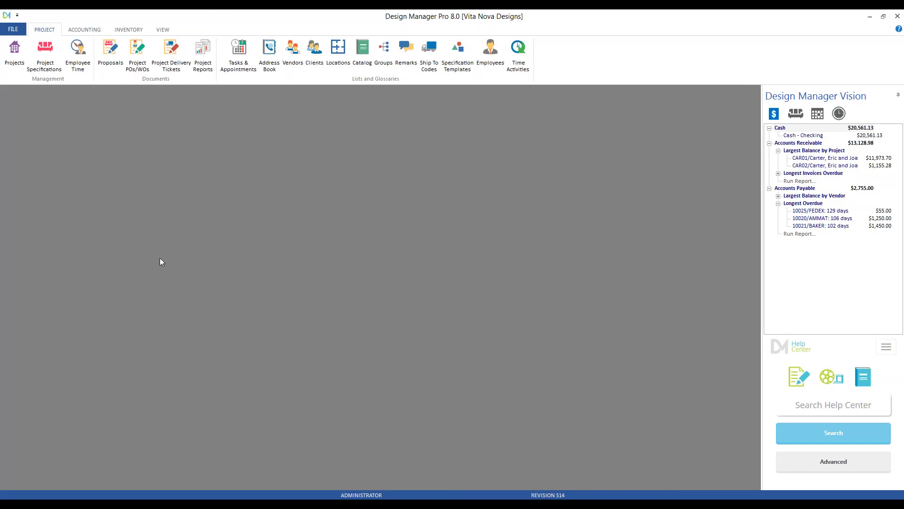
{"action": "left_click", "coordinate": [40, 57]}
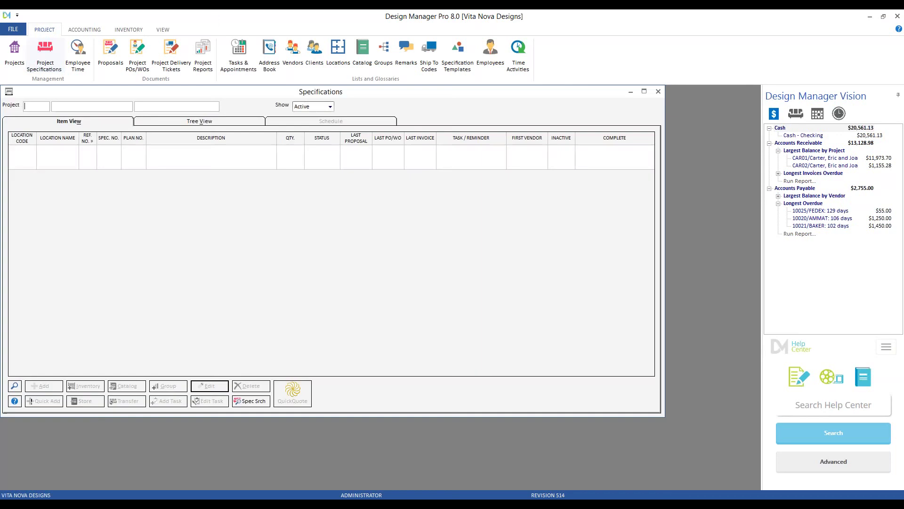
{"action": "type", "text": "car02"}
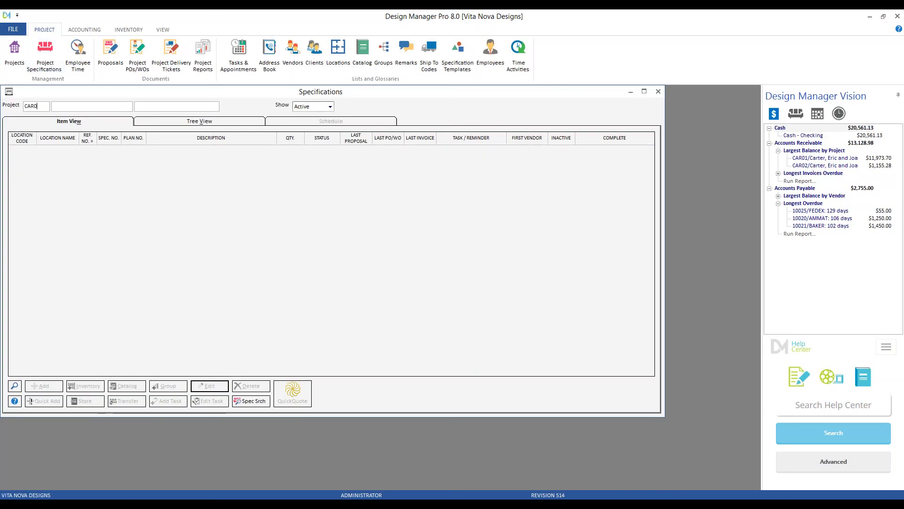
{"action": "key", "text": "Tab"}
{"action": "left_click", "coordinate": [89, 140]}
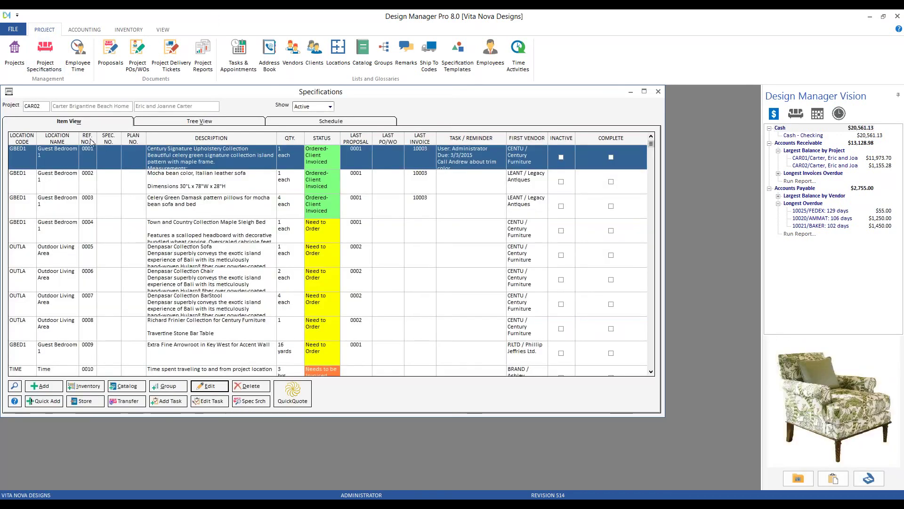